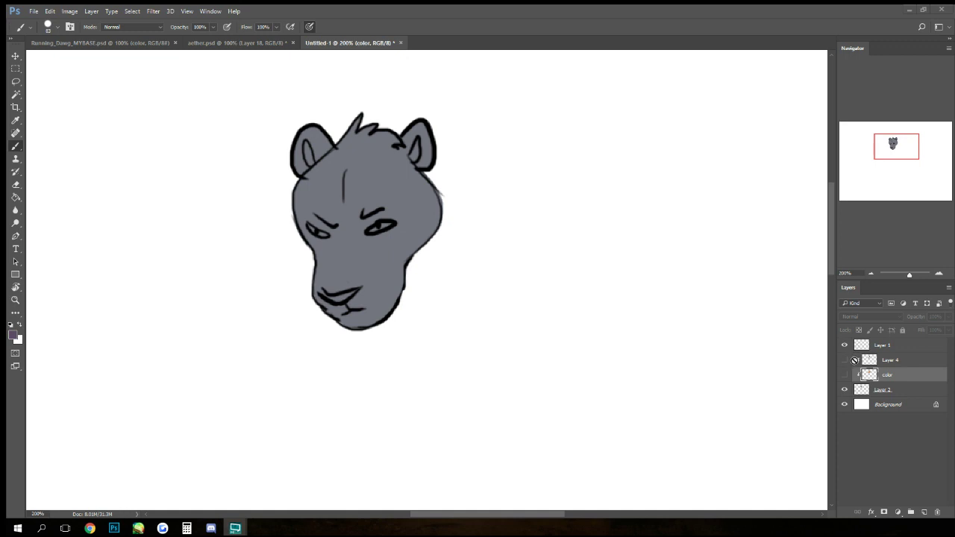
- Inspect the lineart, Layer 2 and Background layers, toggling Layer 2's grey head fill off and on
{"action": "left_click", "coordinate": [852, 382]}
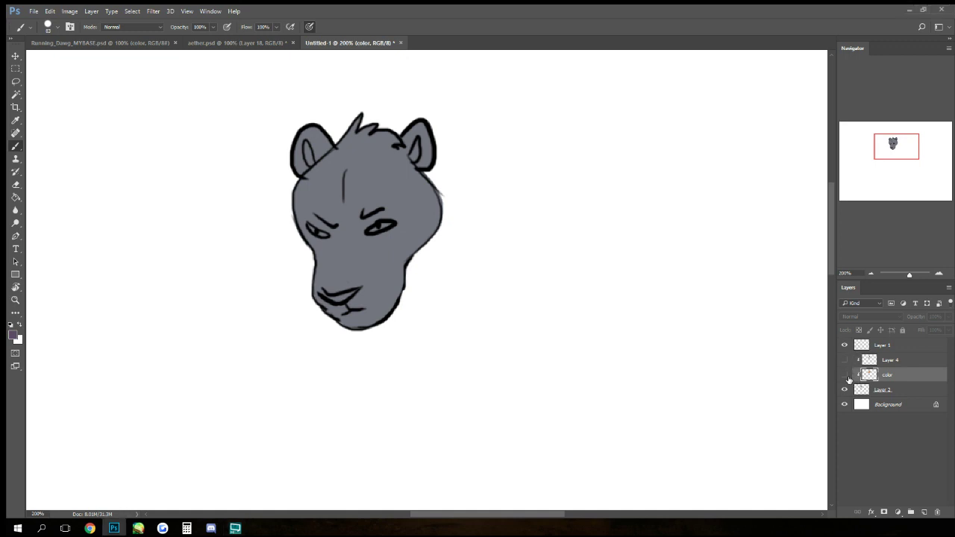
{"action": "left_click", "coordinate": [878, 346]}
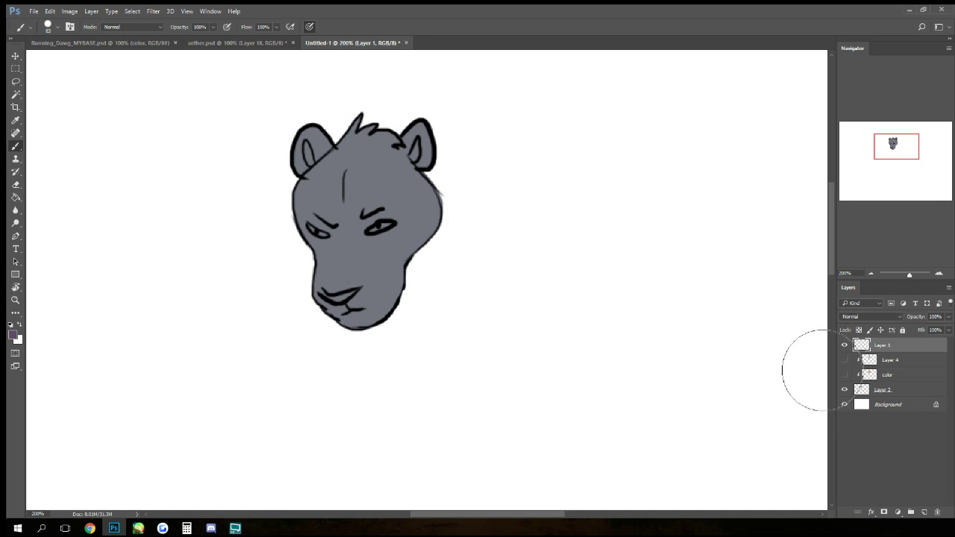
{"action": "left_click", "coordinate": [882, 391]}
{"action": "left_click", "coordinate": [881, 406]}
{"action": "left_click", "coordinate": [883, 391]}
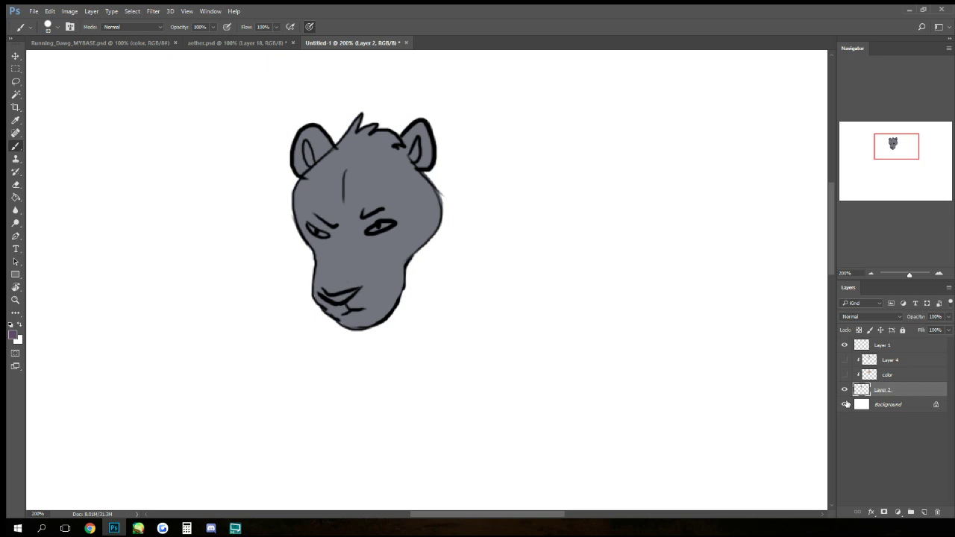
{"action": "left_click", "coordinate": [845, 389]}
{"action": "left_click", "coordinate": [845, 390]}
{"action": "left_click", "coordinate": [845, 389]}
{"action": "left_click", "coordinate": [845, 389]}
- Release the color layer's clipping mask and show it, toggling it to compare the tan spill
{"action": "left_click", "coordinate": [896, 378]}
{"action": "right_click", "coordinate": [903, 370]}
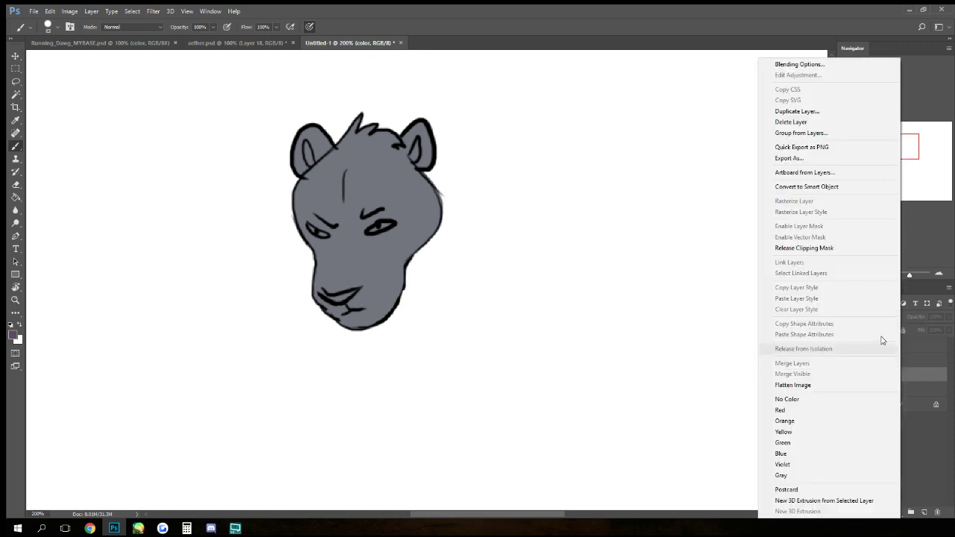
{"action": "left_click", "coordinate": [806, 248]}
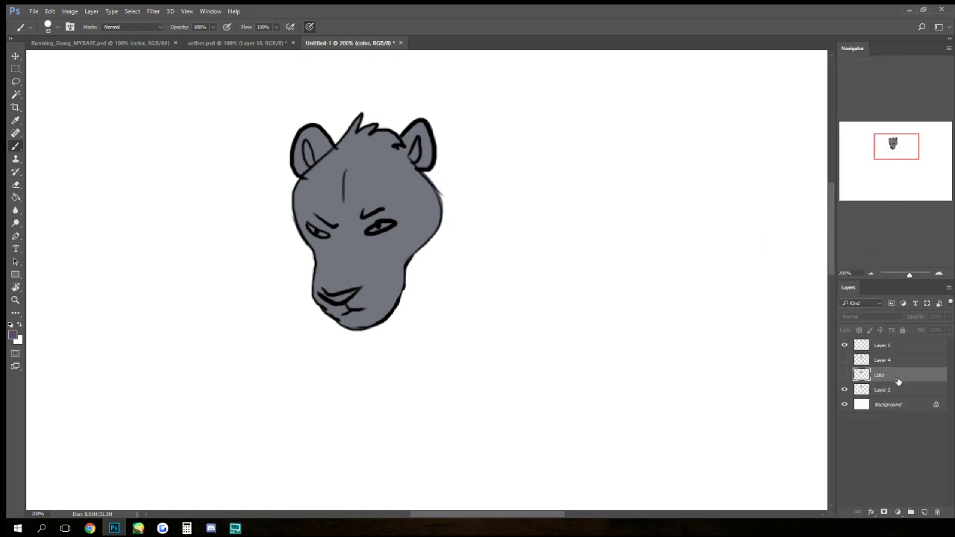
{"action": "left_click", "coordinate": [846, 375]}
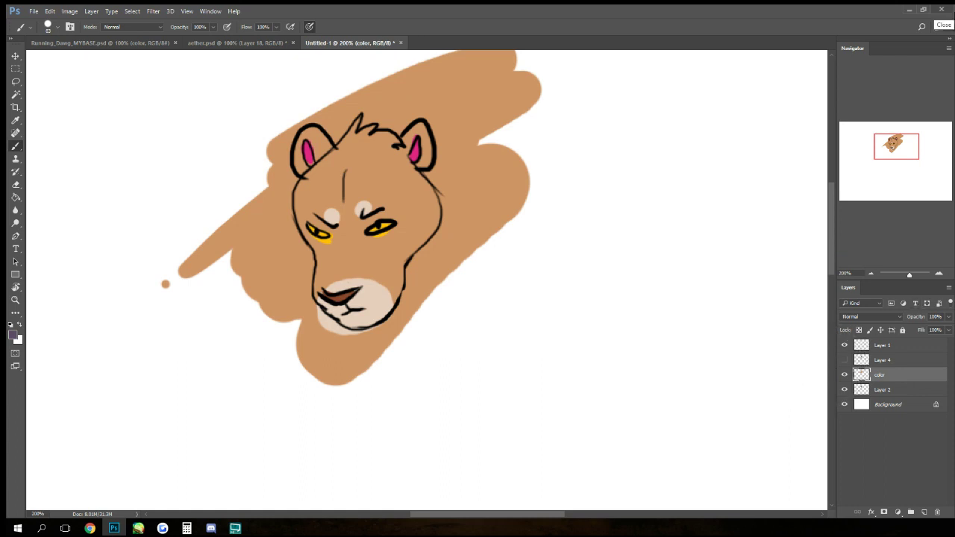
{"action": "left_click", "coordinate": [845, 374]}
{"action": "left_click", "coordinate": [845, 375]}
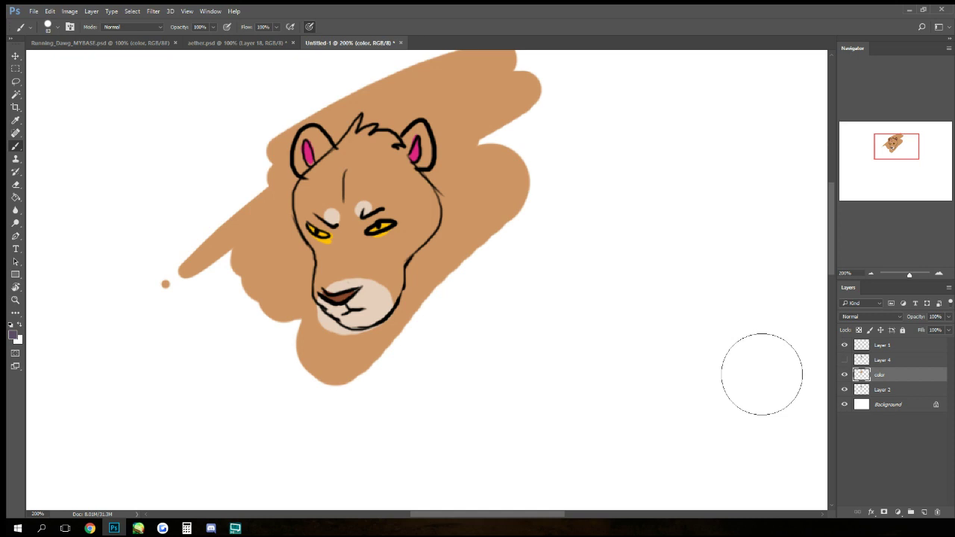
- Clip the color layer to the head, then show Layer 4 and clip its Multiply shading onto color
{"action": "right_click", "coordinate": [902, 377]}
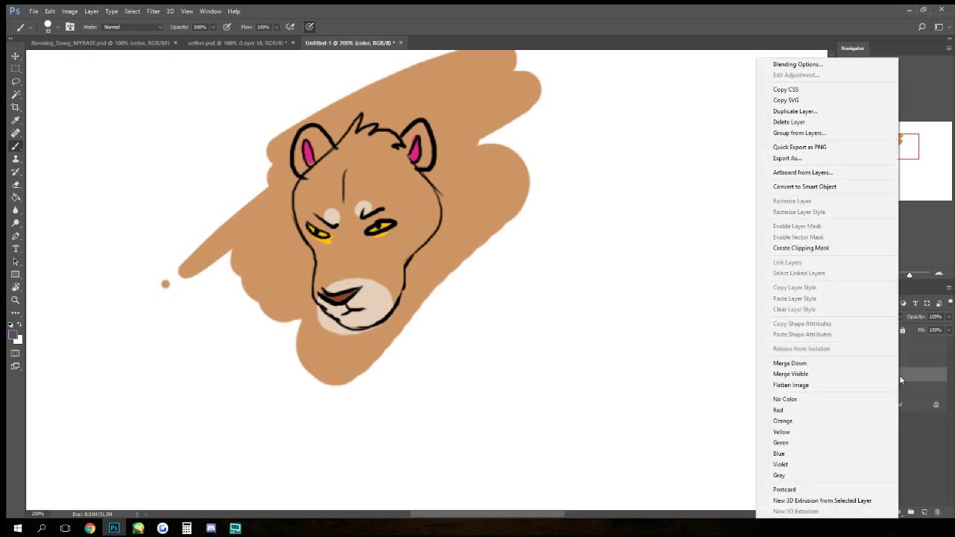
{"action": "left_click", "coordinate": [837, 253]}
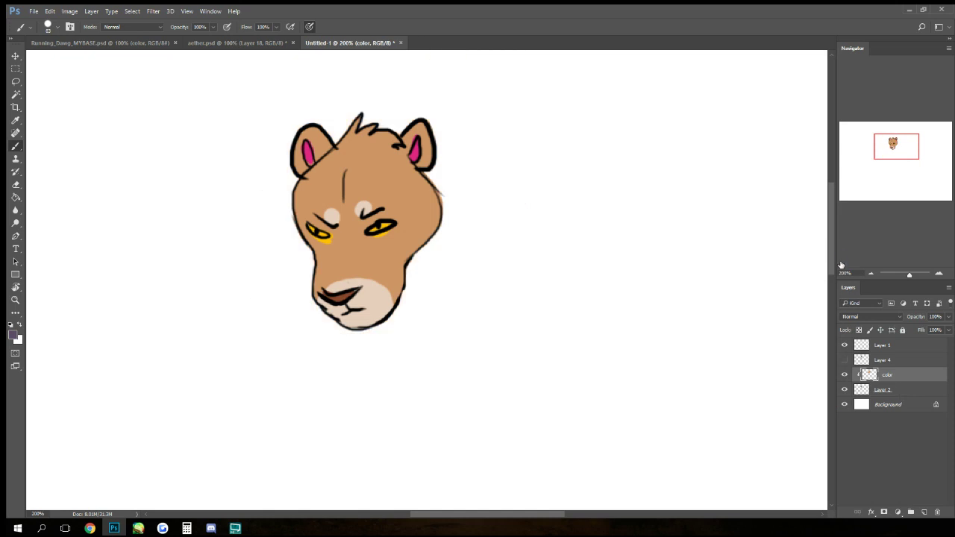
{"action": "left_click", "coordinate": [900, 361]}
{"action": "left_click", "coordinate": [845, 360]}
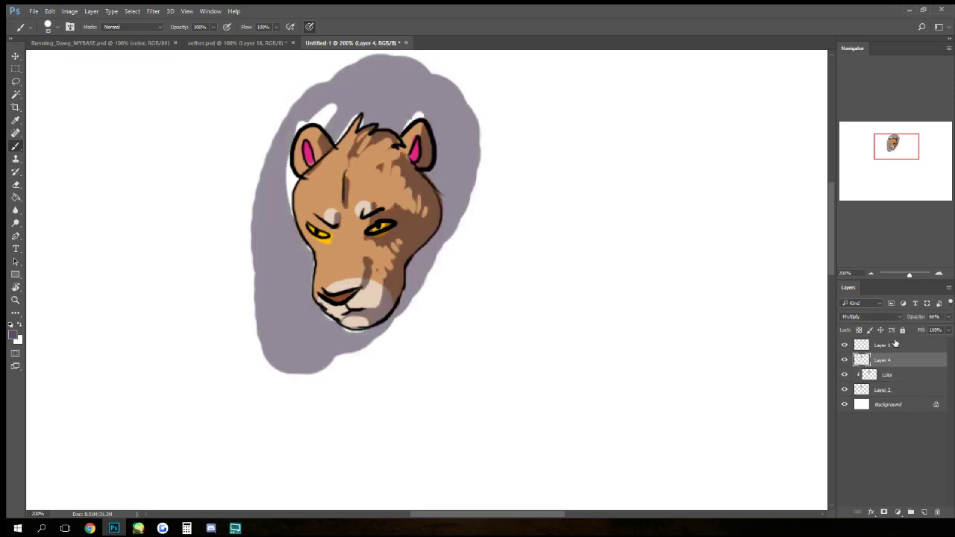
{"action": "right_click", "coordinate": [899, 363]}
{"action": "left_click", "coordinate": [840, 248]}
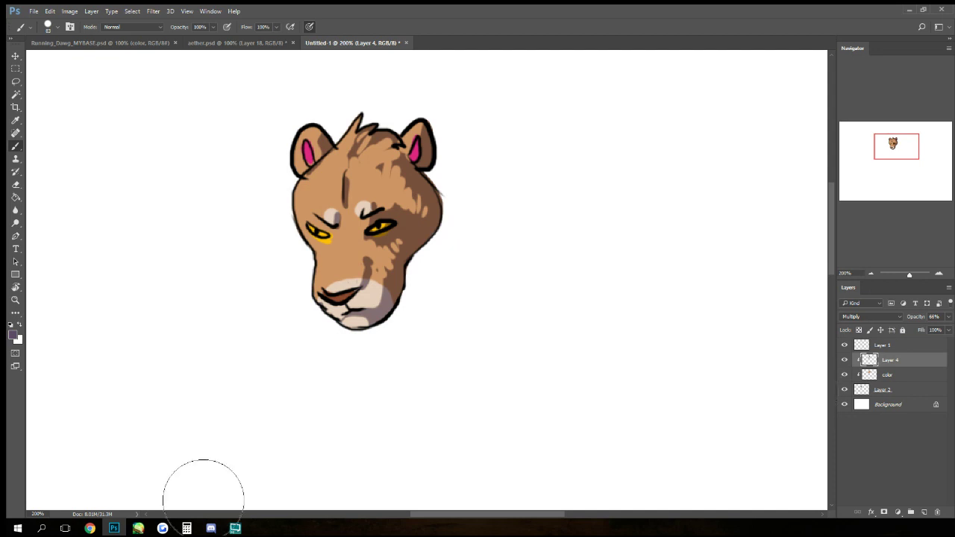
- In Paint Tool SAI, paint a large olive shape with the Brush tool at size 100
{"action": "left_click", "coordinate": [138, 530]}
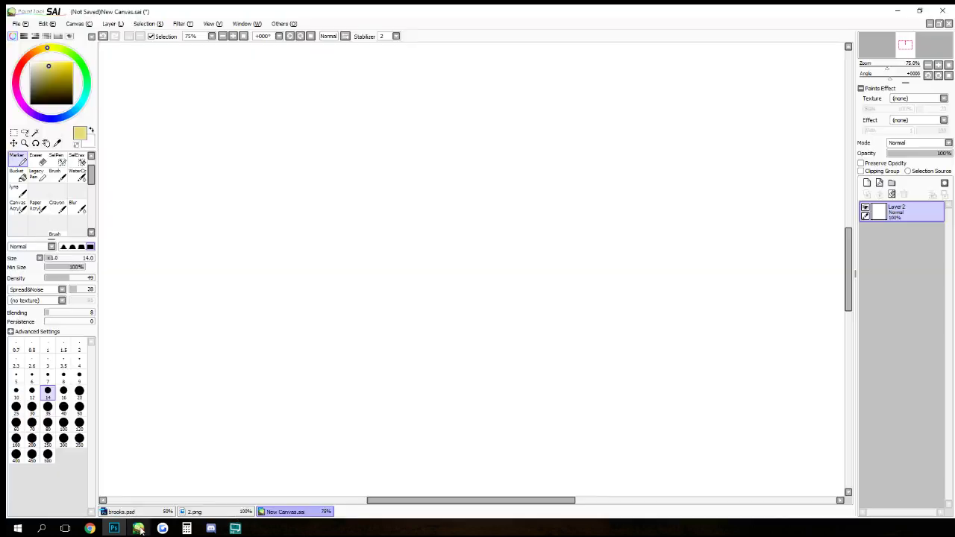
{"action": "left_click", "coordinate": [40, 95]}
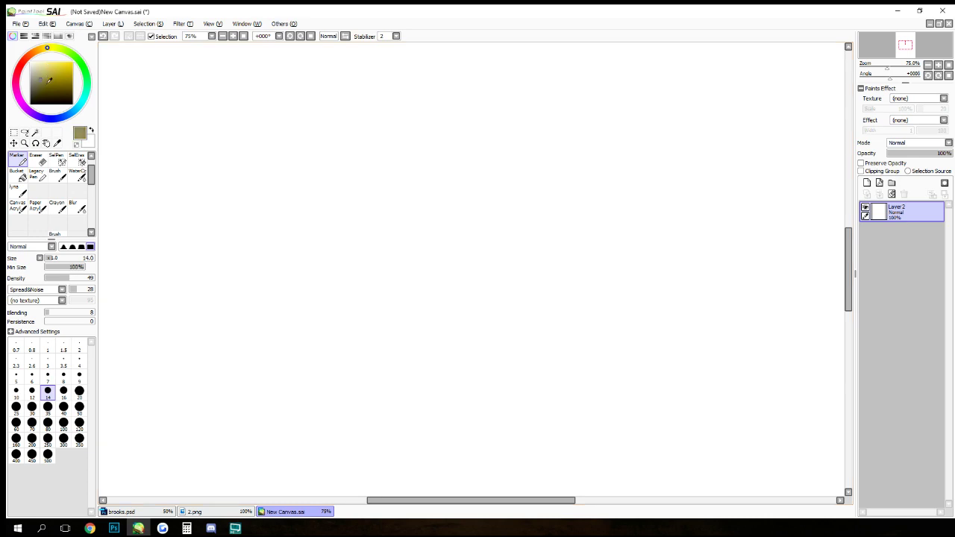
{"action": "left_click", "coordinate": [15, 423]}
{"action": "mouse_move", "coordinate": [161, 153]}
{"action": "left_mouse_down"}
{"action": "mouse_move", "coordinate": [232, 141]}
{"action": "mouse_move", "coordinate": [300, 175]}
{"action": "mouse_move", "coordinate": [337, 269]}
{"action": "left_mouse_up"}
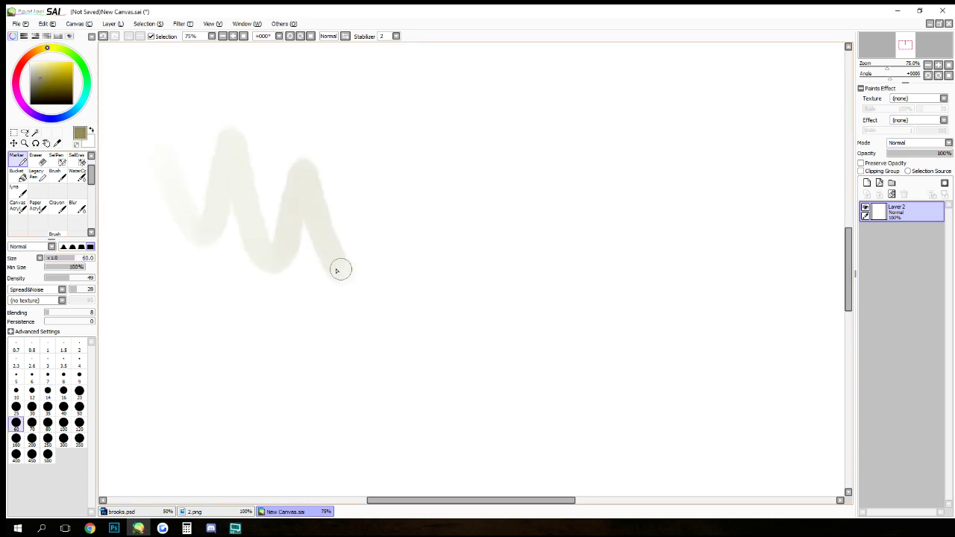
{"action": "left_click", "coordinate": [103, 36]}
{"action": "scroll", "coordinate": [93, 189], "scroll_direction": "down", "scroll_amount": 1}
{"action": "scroll", "coordinate": [93, 189], "scroll_direction": "down", "scroll_amount": 1}
{"action": "left_click", "coordinate": [57, 211]}
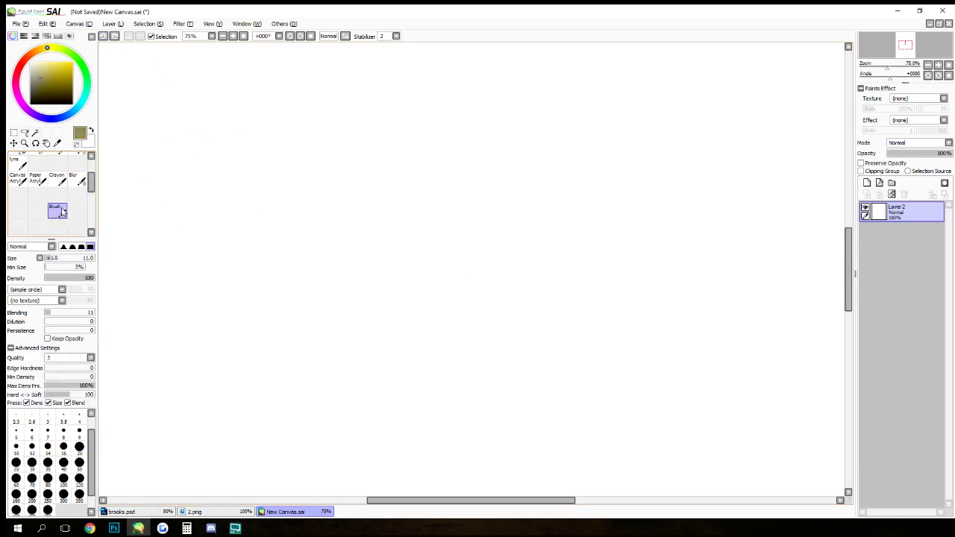
{"action": "mouse_move", "coordinate": [213, 124]}
{"action": "left_mouse_down"}
{"action": "mouse_move", "coordinate": [288, 134]}
{"action": "mouse_move", "coordinate": [286, 285]}
{"action": "mouse_move", "coordinate": [373, 332]}
{"action": "left_mouse_up"}
{"action": "left_click", "coordinate": [64, 479]}
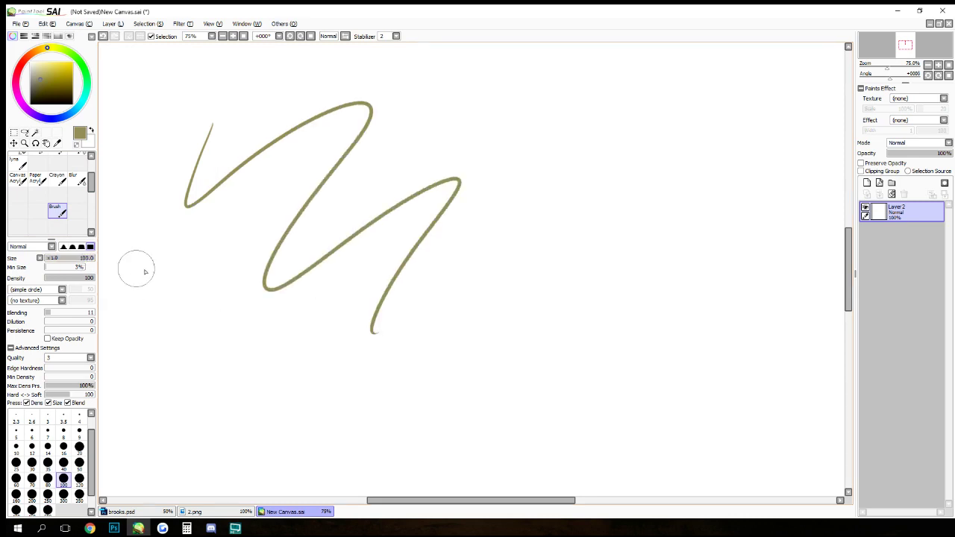
{"action": "mouse_move", "coordinate": [217, 196]}
{"action": "left_mouse_down"}
{"action": "mouse_move", "coordinate": [299, 143]}
{"action": "mouse_move", "coordinate": [239, 260]}
{"action": "mouse_move", "coordinate": [478, 112]}
{"action": "left_mouse_up"}
{"action": "mouse_move", "coordinate": [422, 158]}
{"action": "left_mouse_down"}
{"action": "mouse_move", "coordinate": [482, 175]}
{"action": "mouse_move", "coordinate": [391, 126]}
{"action": "mouse_move", "coordinate": [224, 269]}
{"action": "left_mouse_up"}
- On a new layer above it, paint bright yellow strokes over the olive shape
{"action": "left_click", "coordinate": [867, 183]}
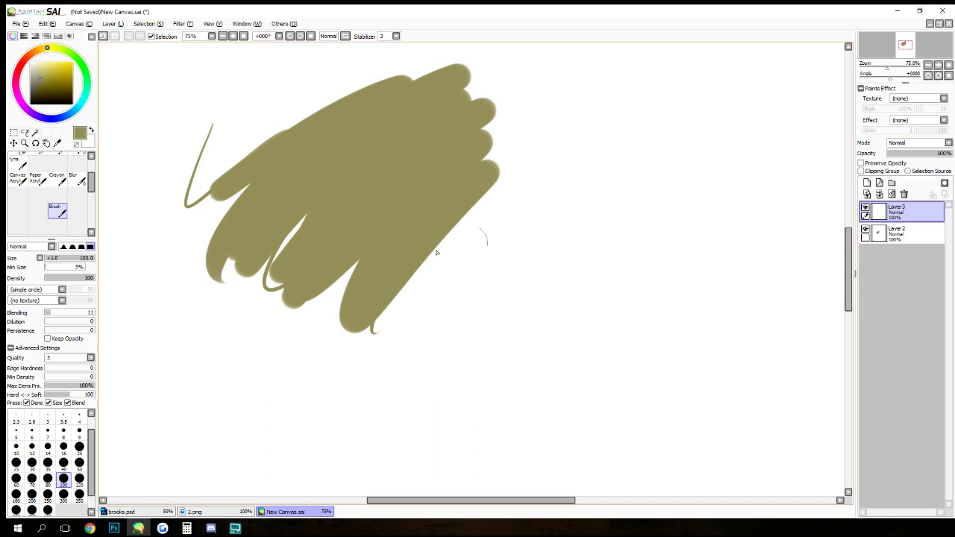
{"action": "left_click", "coordinate": [62, 68]}
{"action": "mouse_move", "coordinate": [370, 140]}
{"action": "left_mouse_down"}
{"action": "mouse_move", "coordinate": [327, 197]}
{"action": "mouse_move", "coordinate": [433, 249]}
{"action": "mouse_move", "coordinate": [477, 239]}
{"action": "mouse_move", "coordinate": [416, 142]}
{"action": "mouse_move", "coordinate": [312, 54]}
{"action": "left_mouse_up"}
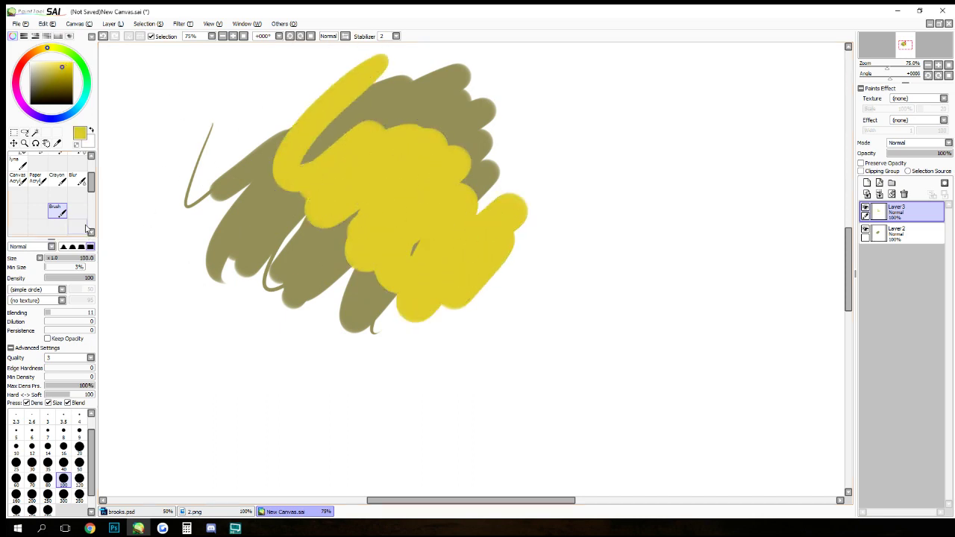
- Blur the top of the yellow stroke and clip Layer3 to Layer 2's olive shape
{"action": "left_click", "coordinate": [78, 180]}
{"action": "mouse_move", "coordinate": [392, 69]}
{"action": "left_mouse_down"}
{"action": "mouse_move", "coordinate": [363, 88]}
{"action": "mouse_move", "coordinate": [394, 107]}
{"action": "mouse_move", "coordinate": [452, 263]}
{"action": "mouse_move", "coordinate": [441, 315]}
{"action": "left_mouse_up"}
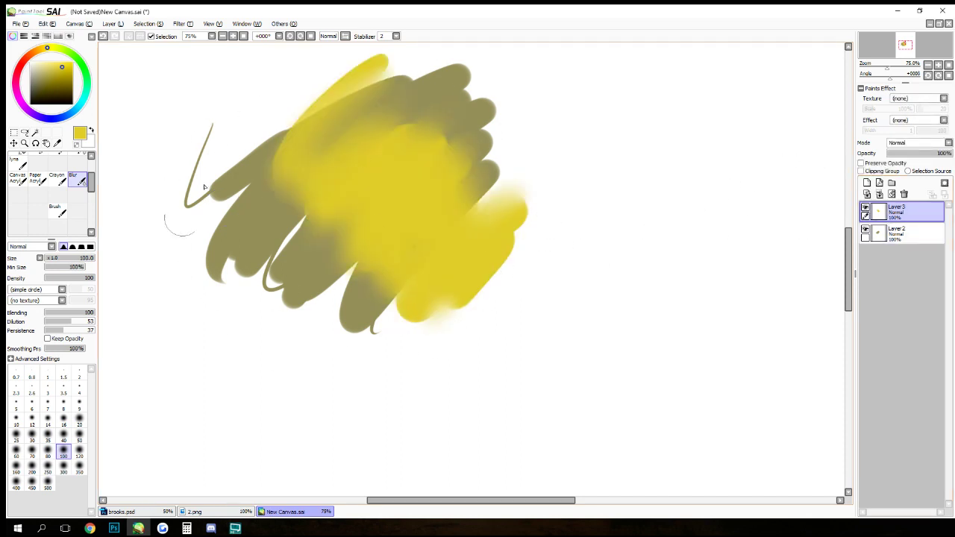
{"action": "left_click", "coordinate": [862, 171]}
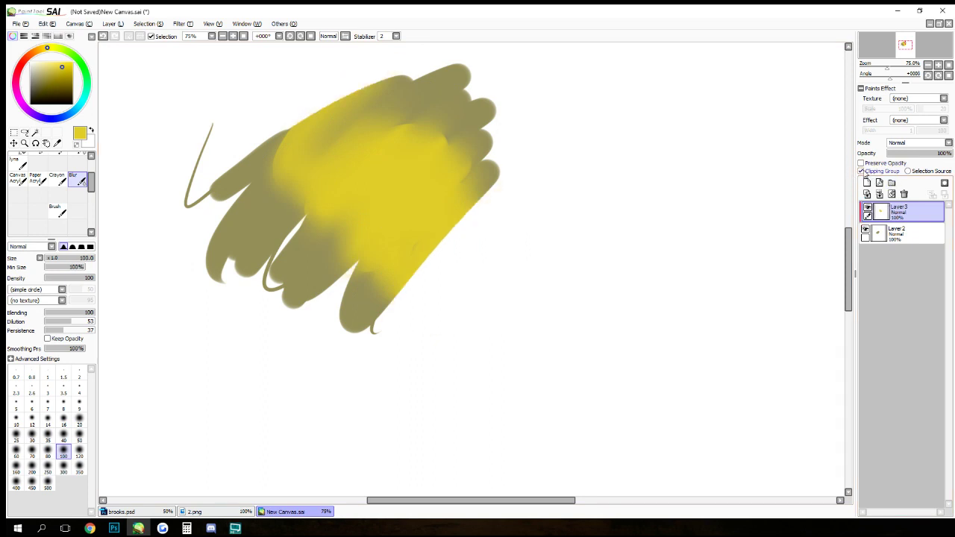
- Add several new layers, clip them into the group, then delete them again
{"action": "left_click", "coordinate": [867, 183]}
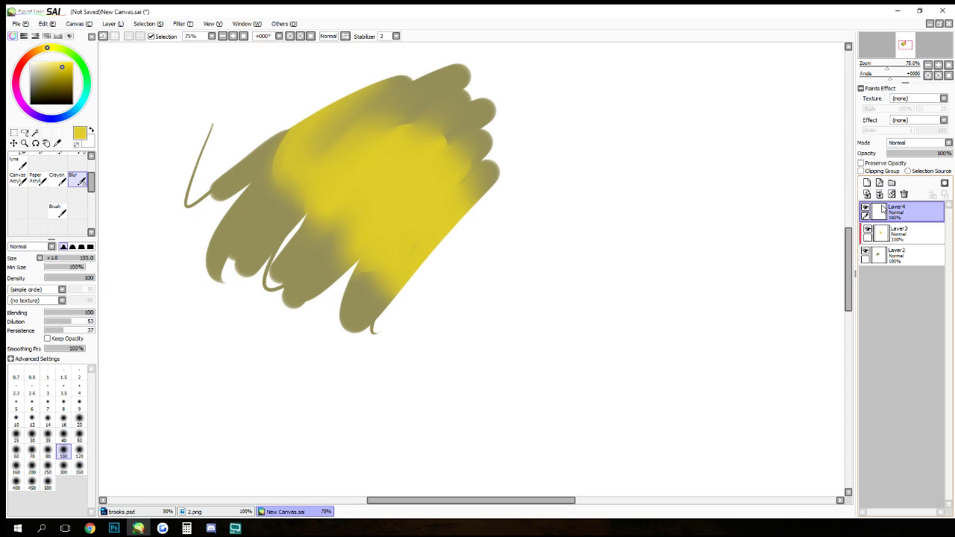
{"action": "left_click", "coordinate": [863, 171]}
{"action": "left_click", "coordinate": [867, 183]}
{"action": "left_click", "coordinate": [862, 171]}
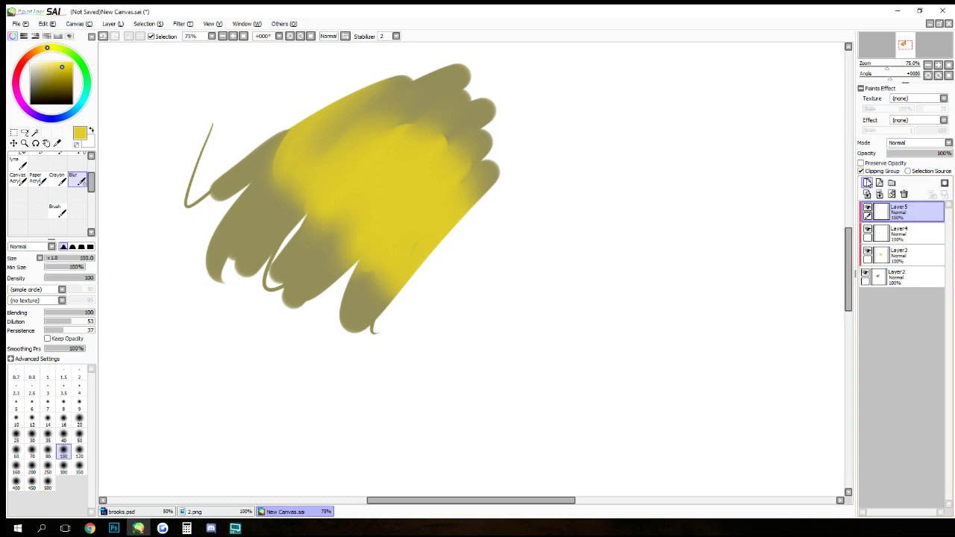
{"action": "left_click", "coordinate": [868, 183]}
{"action": "left_click", "coordinate": [862, 171]}
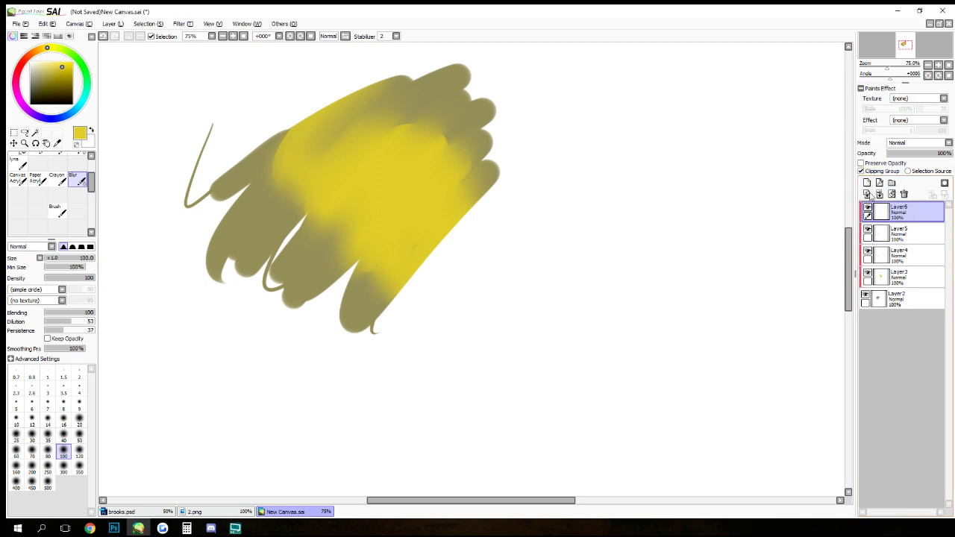
{"action": "left_click", "coordinate": [867, 183]}
{"action": "left_click", "coordinate": [905, 194]}
{"action": "left_click", "coordinate": [904, 194]}
{"action": "left_click", "coordinate": [905, 194]}
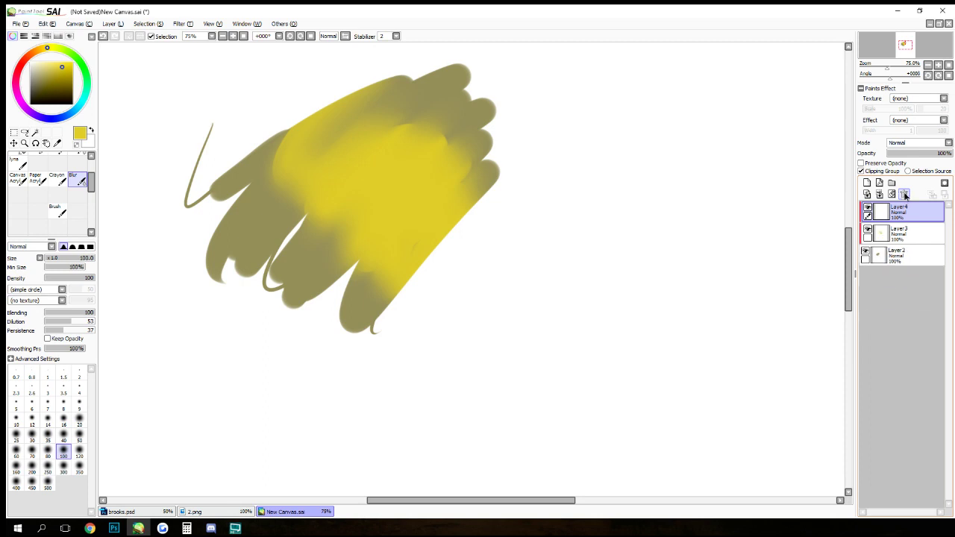
{"action": "left_click", "coordinate": [867, 183]}
{"action": "left_click", "coordinate": [862, 171]}
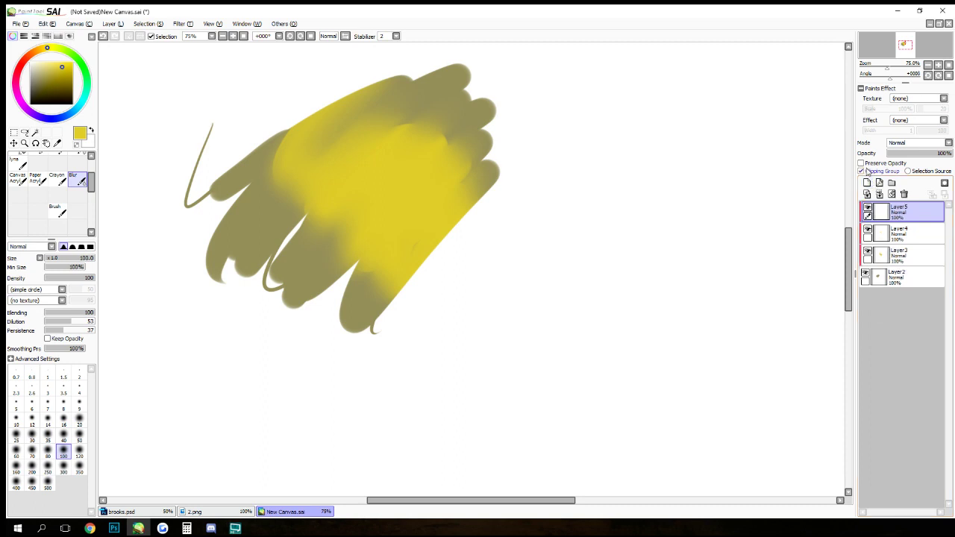
{"action": "left_click", "coordinate": [905, 194]}
{"action": "left_click", "coordinate": [905, 194]}
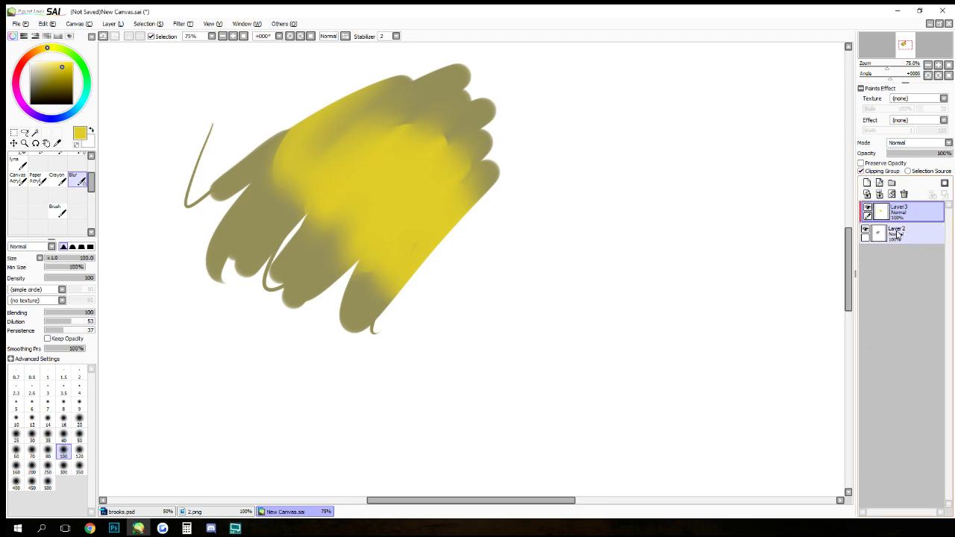
- Compare Layer 2's unclipped setting with Layer3's Clipping Group setting
{"action": "left_click", "coordinate": [898, 234]}
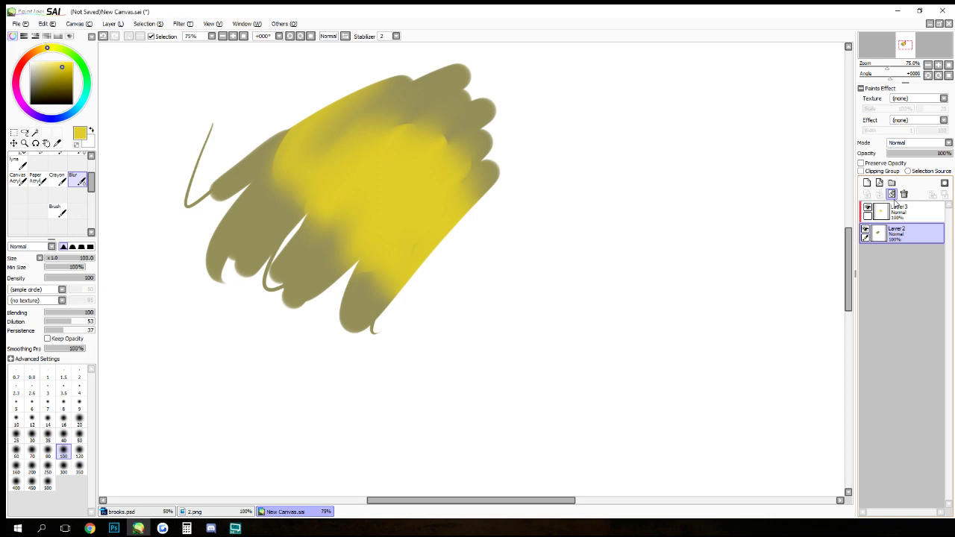
{"action": "left_click", "coordinate": [896, 209]}
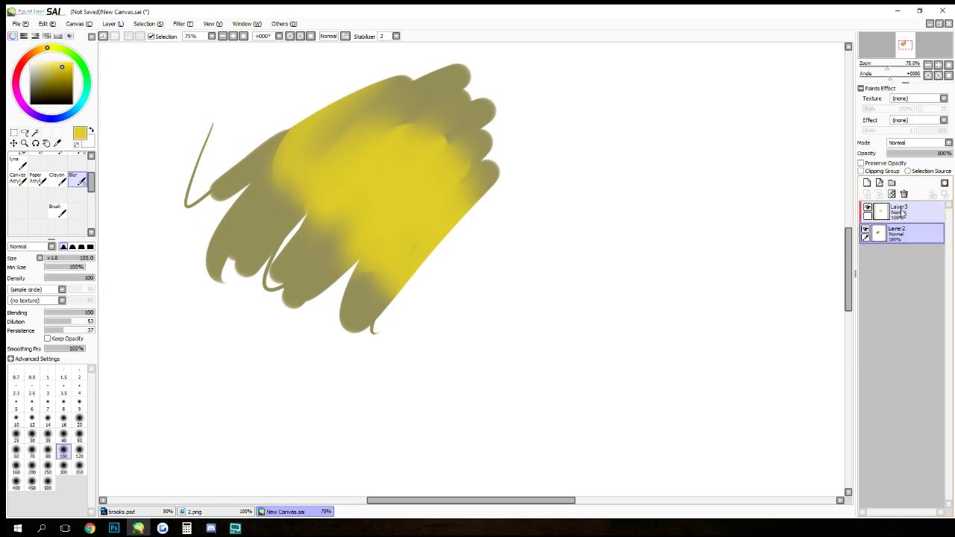
{"action": "left_click", "coordinate": [888, 233]}
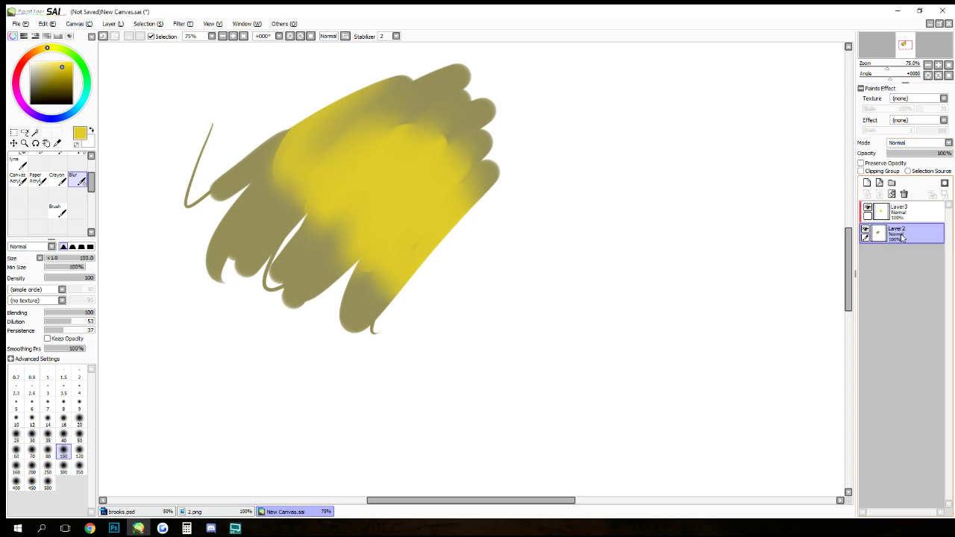
{"action": "left_click", "coordinate": [900, 213]}
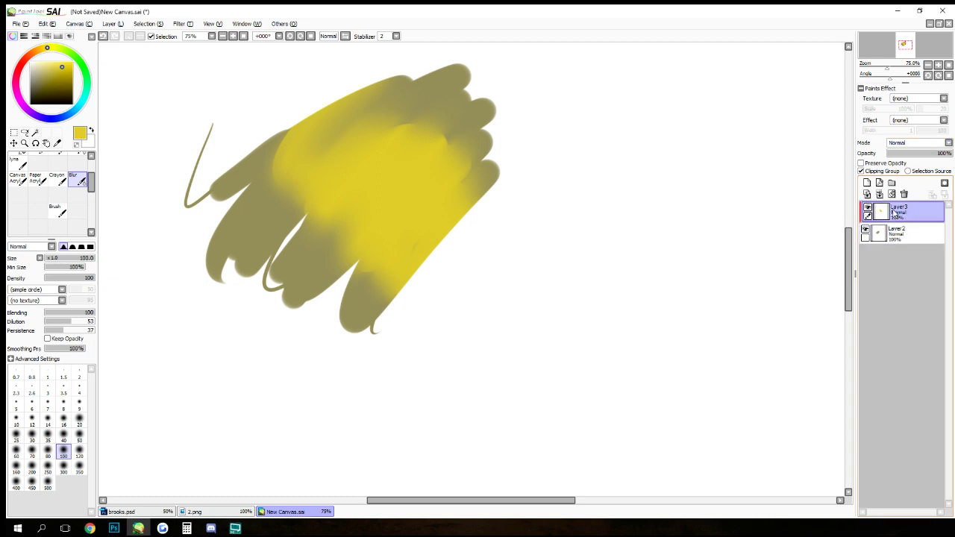
- Add empty layers Layer 4 to Layer 6 between Layer 2 and Layer3
{"action": "left_click", "coordinate": [899, 233]}
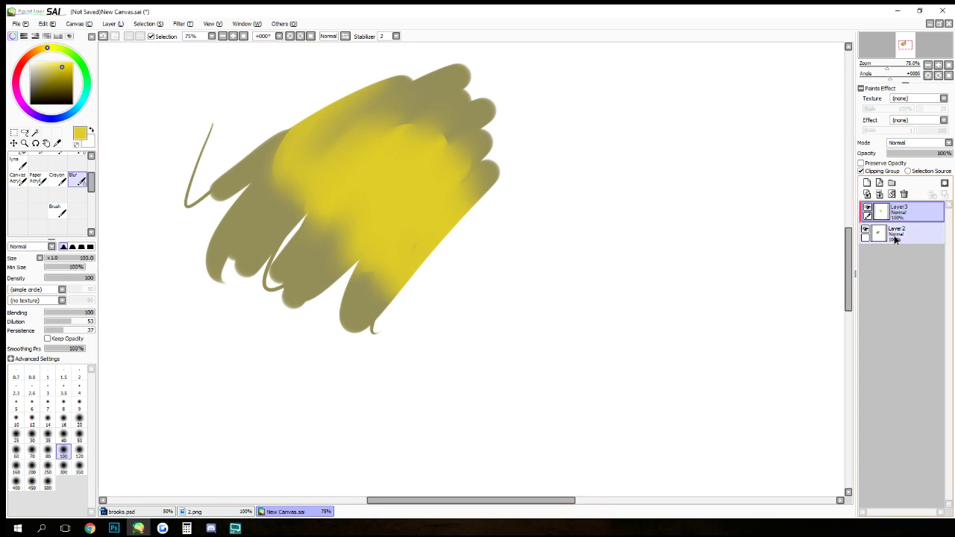
{"action": "left_click", "coordinate": [867, 183]}
{"action": "left_click", "coordinate": [868, 182]}
{"action": "left_click", "coordinate": [868, 184]}
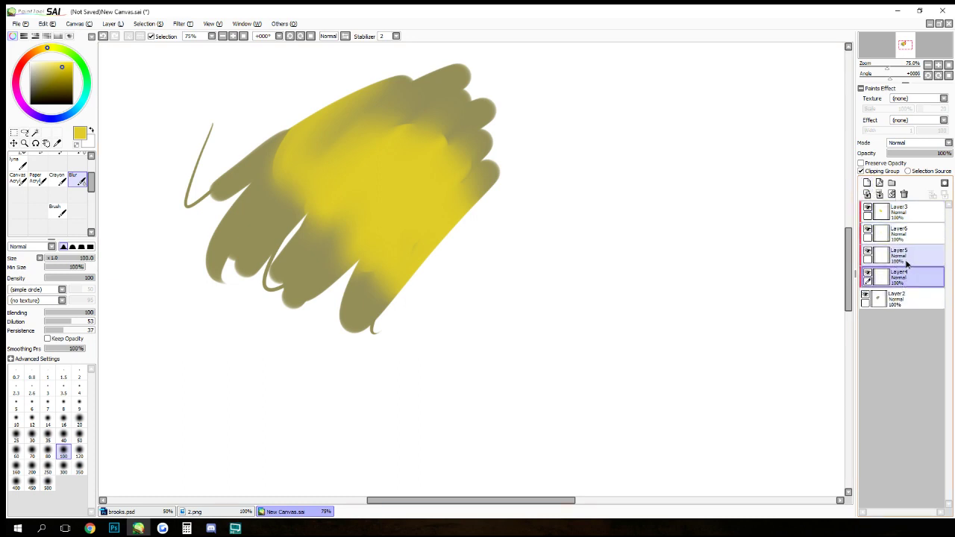
{"action": "left_click", "coordinate": [903, 256]}
{"action": "left_click", "coordinate": [903, 277]}
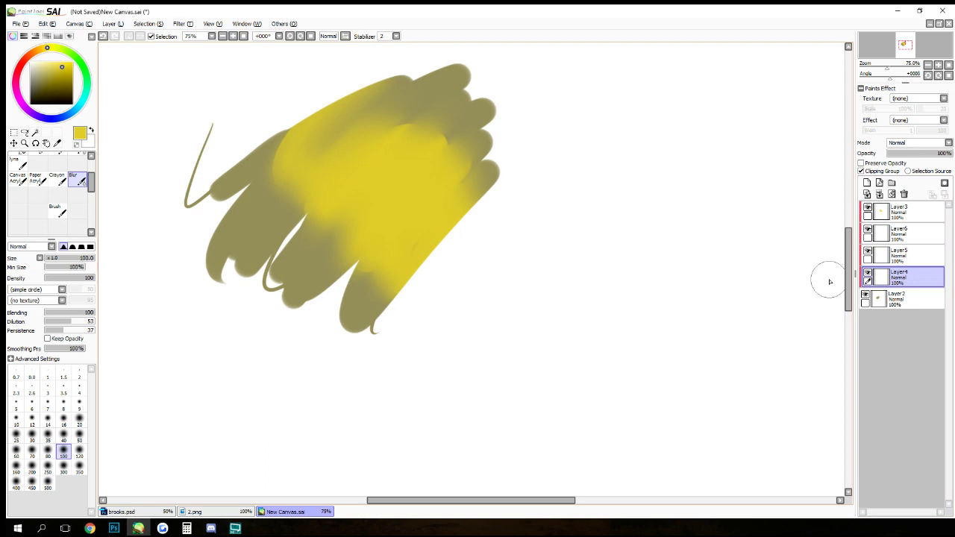
{"action": "left_click", "coordinate": [113, 529]}
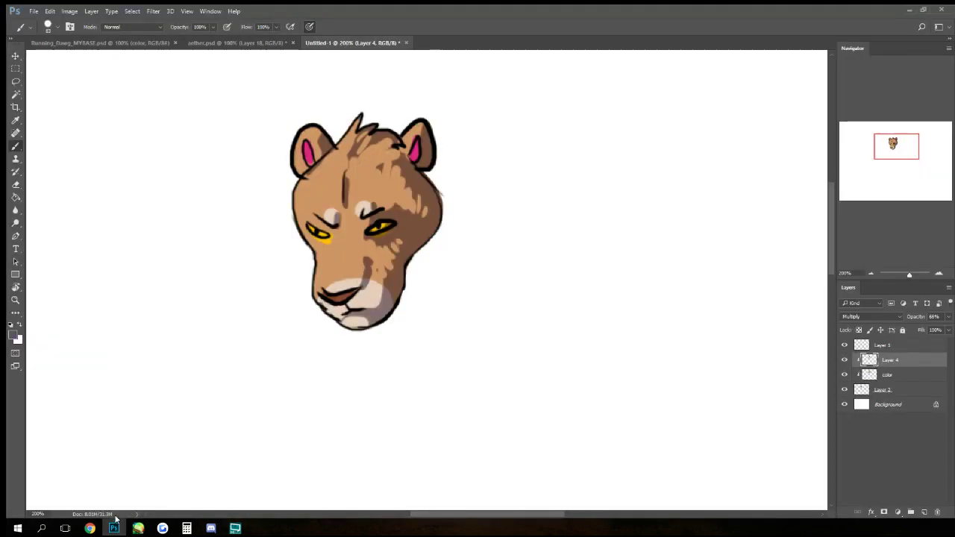
{"action": "left_click", "coordinate": [894, 392]}
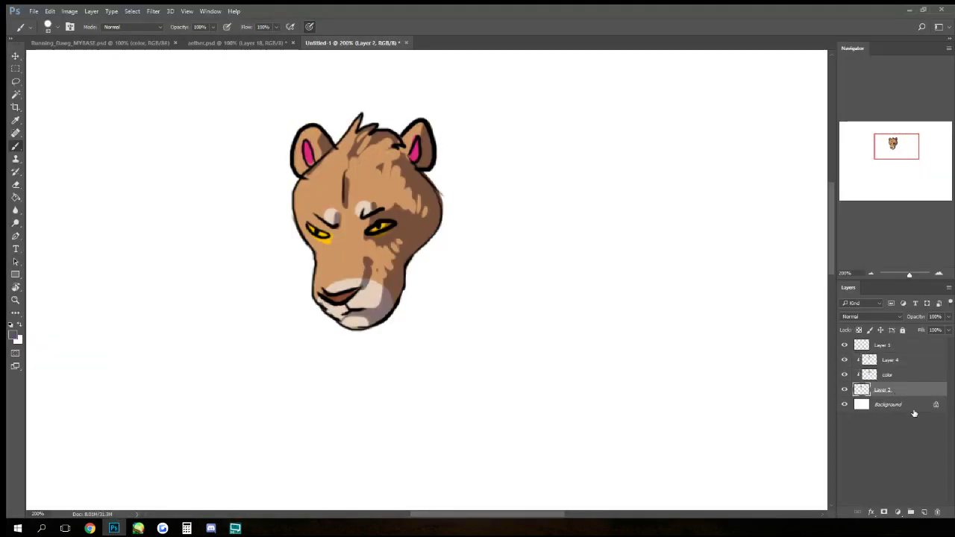
{"action": "left_click", "coordinate": [925, 513]}
{"action": "left_click", "coordinate": [924, 513]}
{"action": "left_click", "coordinate": [925, 513]}
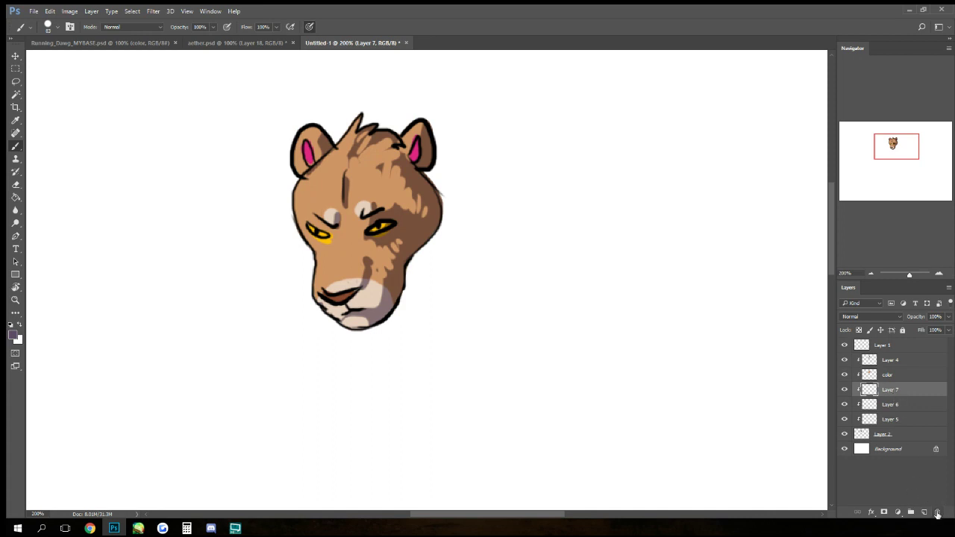
{"action": "left_click", "coordinate": [938, 514]}
{"action": "left_click", "coordinate": [938, 513]}
{"action": "left_click", "coordinate": [938, 513]}
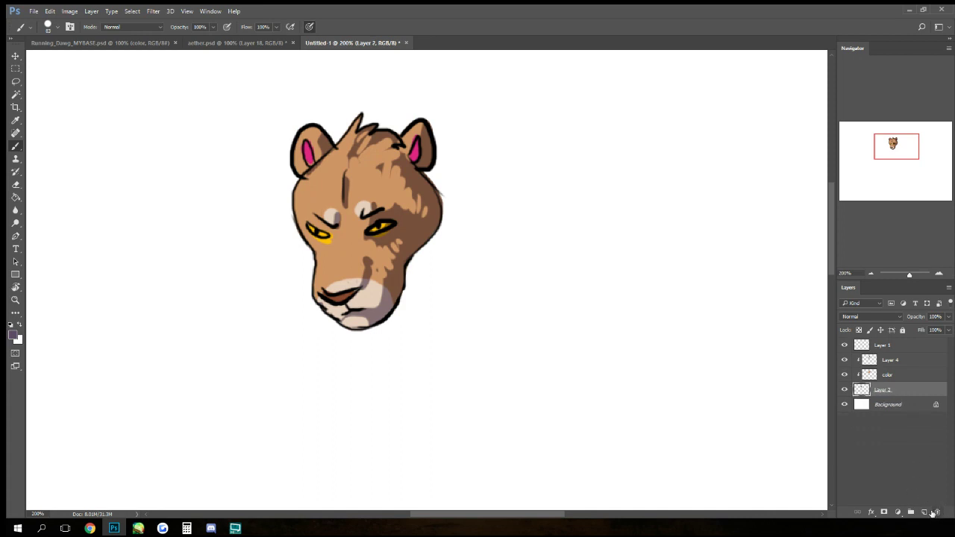